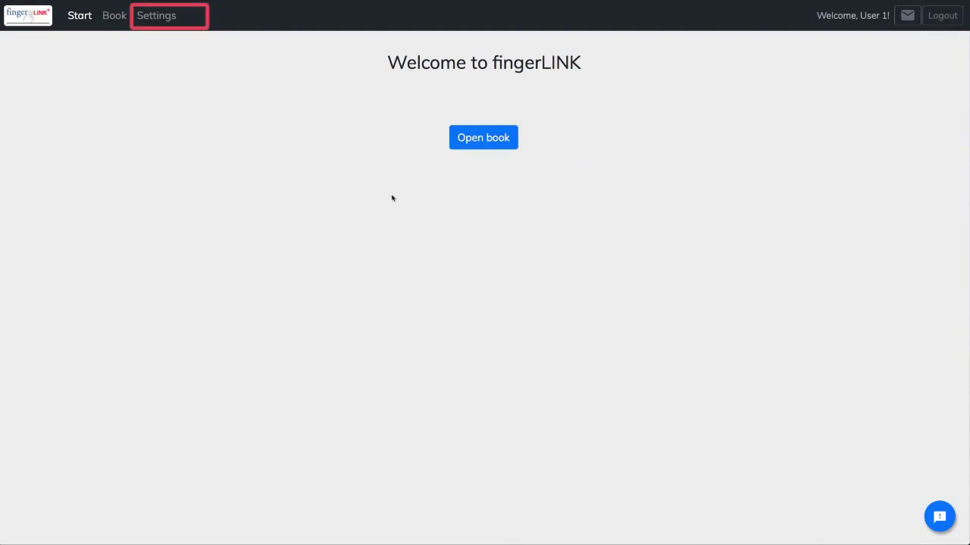
# Open the Personal Data settings, then go back to the Welcome to fingerLINK start page
pyautogui.click(166, 25)
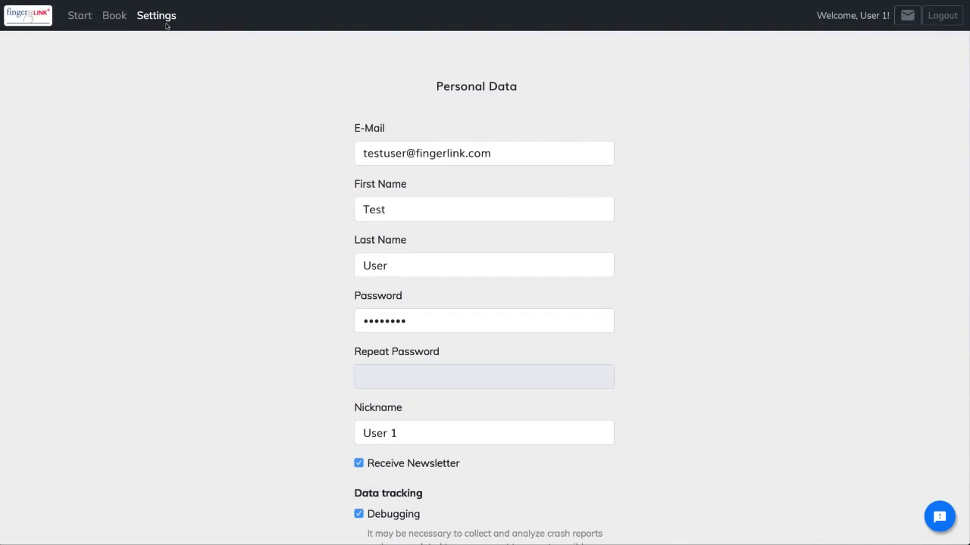
pyautogui.click(79, 15)
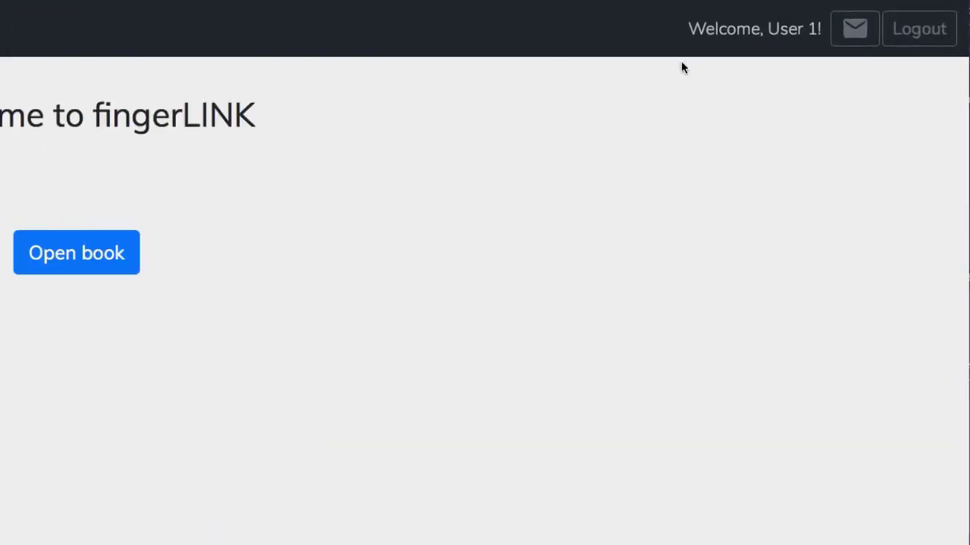
pyautogui.click(839, 49)
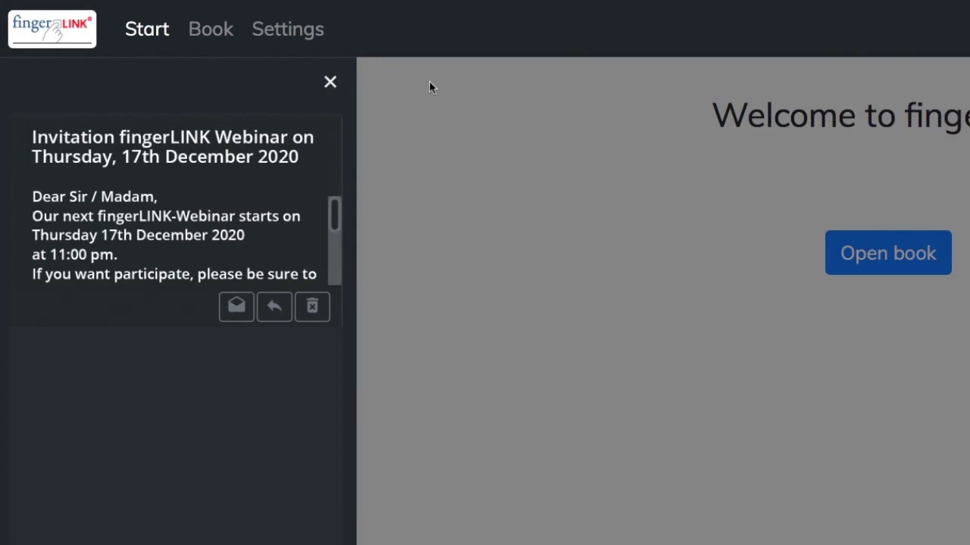
pyautogui.click(330, 82)
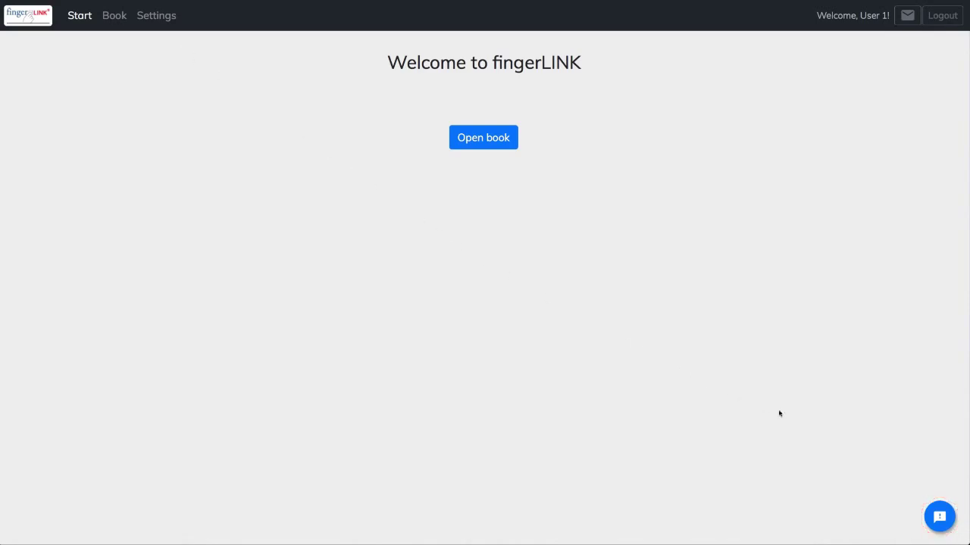
pyautogui.click(933, 510)
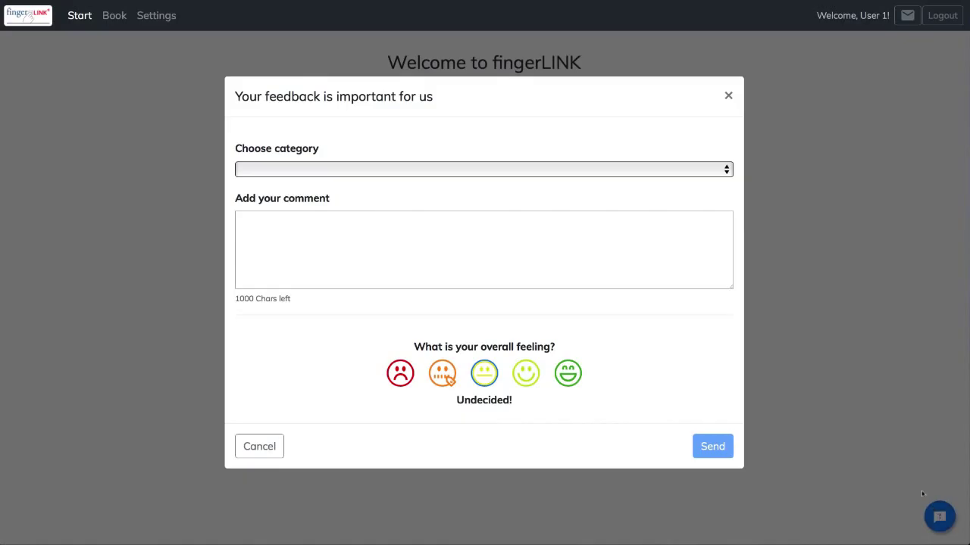
pyautogui.click(725, 98)
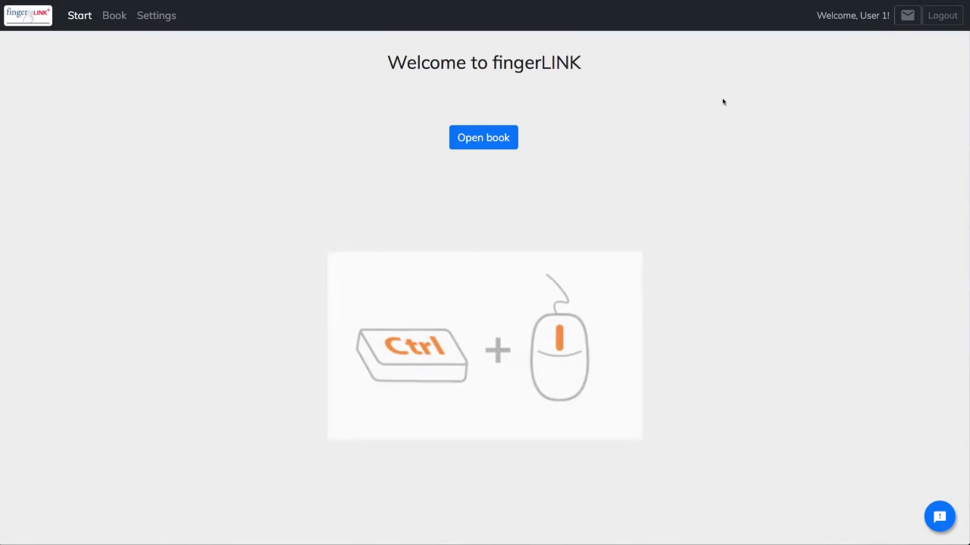
pyautogui.keyDown('ctrl'); pyautogui.scroll(4, 723, 101); pyautogui.keyUp('ctrl')
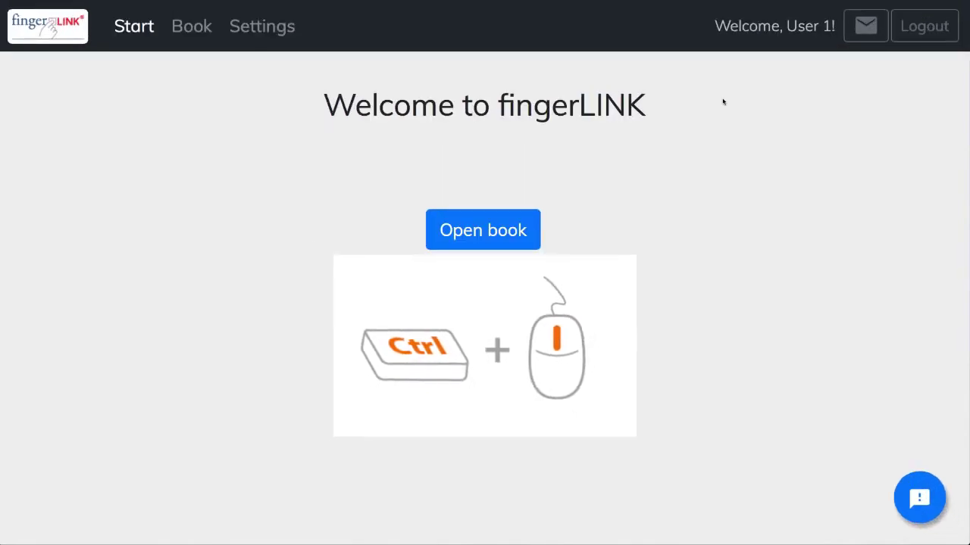
pyautogui.keyDown('ctrl'); pyautogui.scroll(-3, 722, 101); pyautogui.keyUp('ctrl')
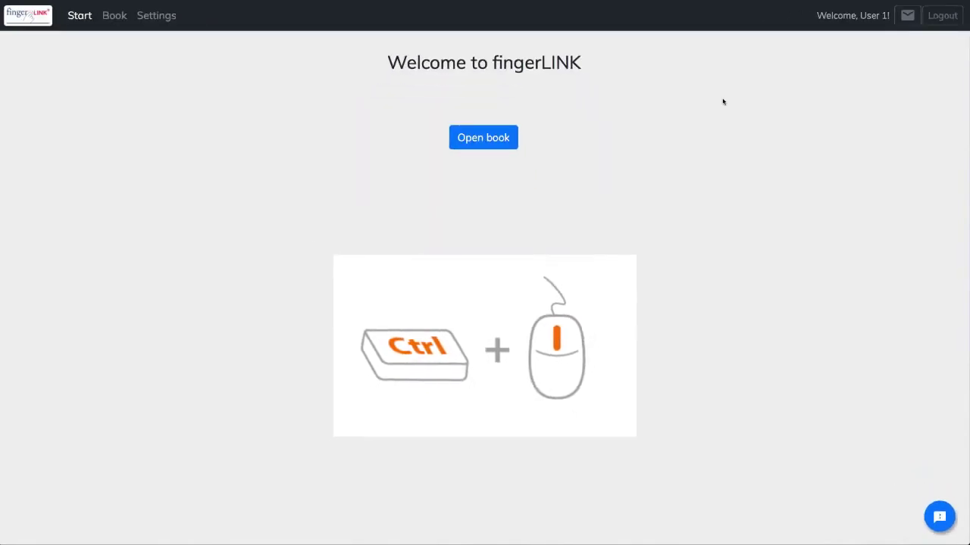
pyautogui.keyDown('ctrl'); pyautogui.scroll(4, 723, 102); pyautogui.keyUp('ctrl')
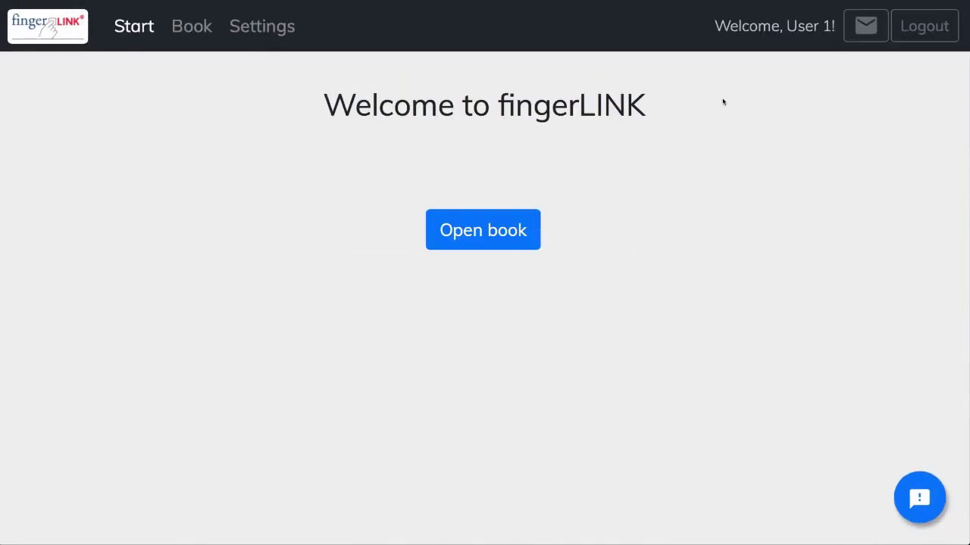
pyautogui.hotkey('ctrl', '0')
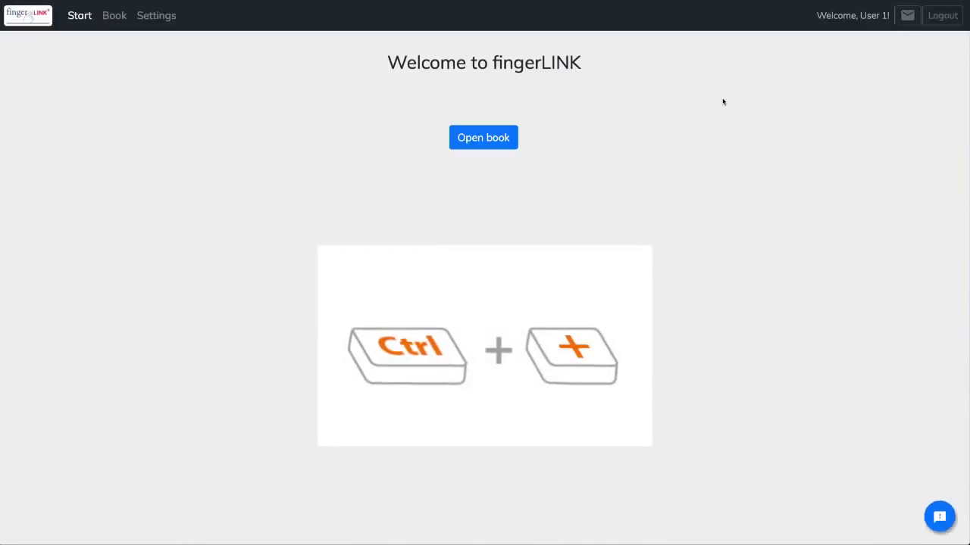
pyautogui.hotkey('ctrl', '+')
pyautogui.hotkey('ctrl', '+')
pyautogui.hotkey('ctrl', '+')
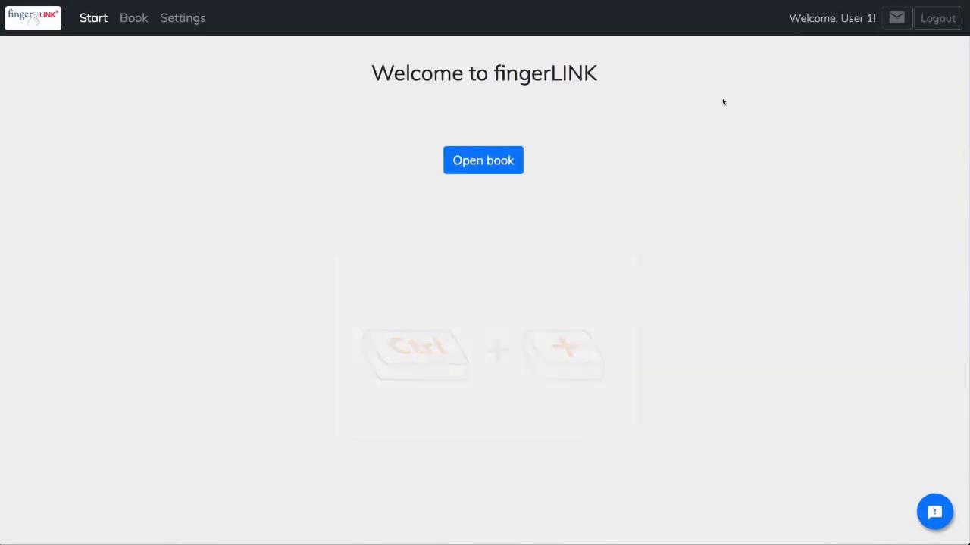
pyautogui.hotkey('ctrl', '-')
pyautogui.hotkey('ctrl', '-')
pyautogui.hotkey('ctrl', '-')
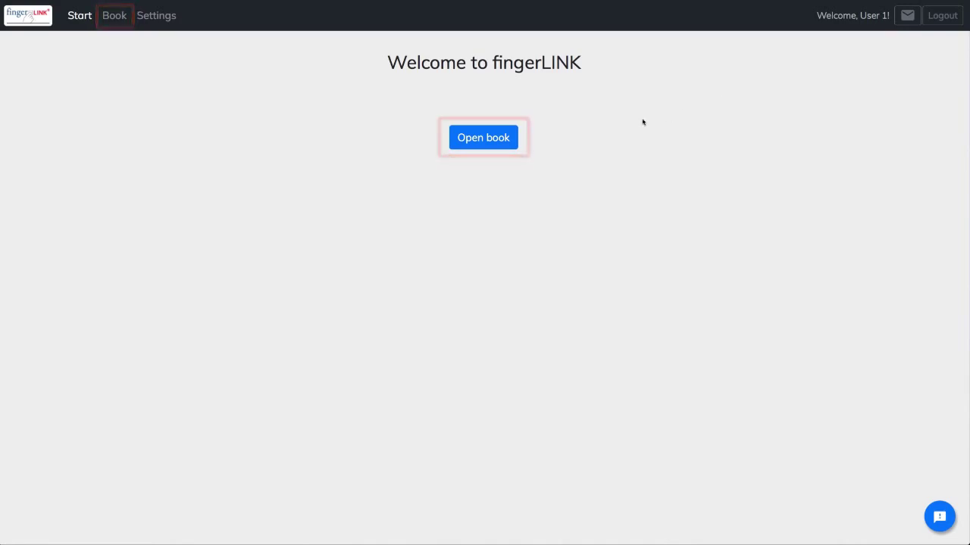
# Open the typing exercise book at its 'Introduction - what to expect' page
pyautogui.click(516, 147)
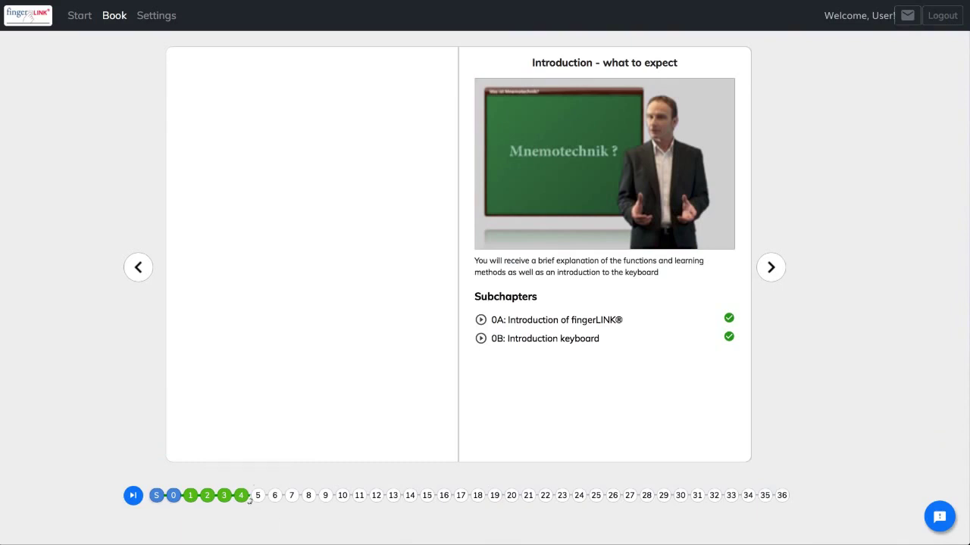
# Jump to chapter dot 4, showing 03 - Left ring finger and 04 - Right ring finger
pyautogui.click(247, 498)
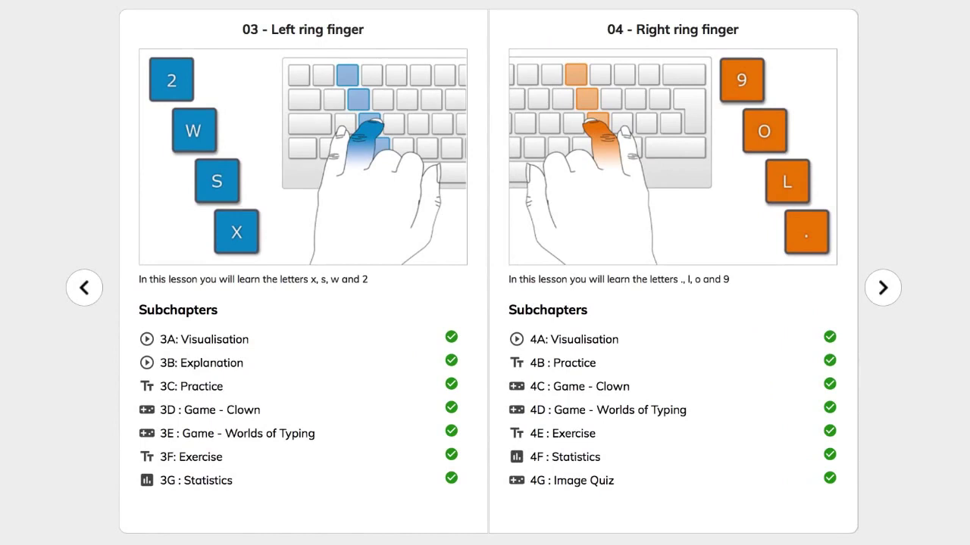
# Start drill 4E and type 'lap lap lap law lap lap lax lax lax lox low low loop lop llop'
pyautogui.click(565, 438)
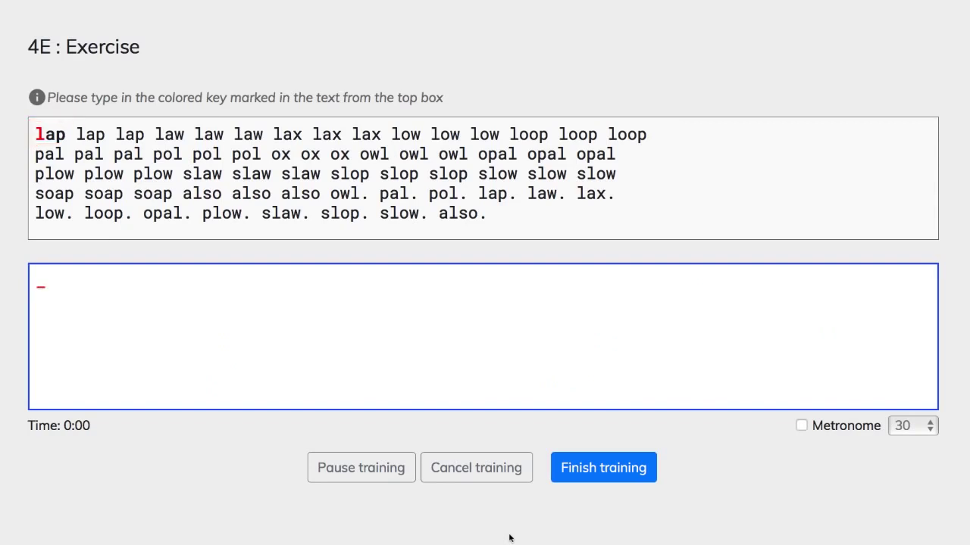
pyautogui.write('lap la')
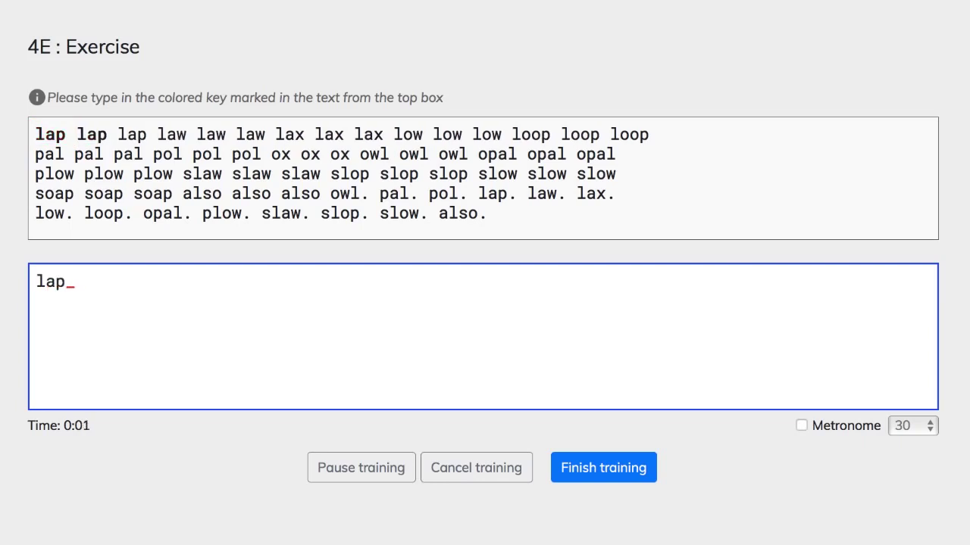
pyautogui.write('p la')
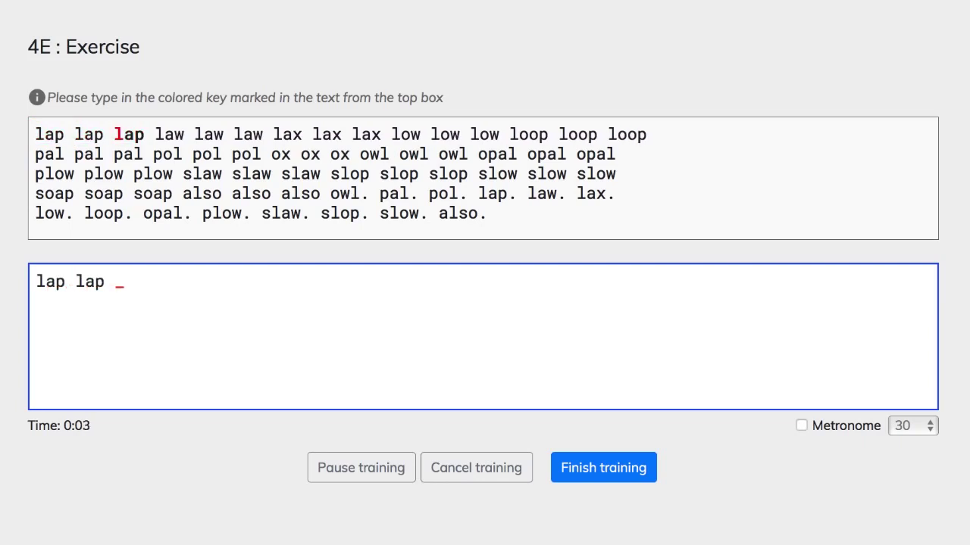
pyautogui.write('p ')
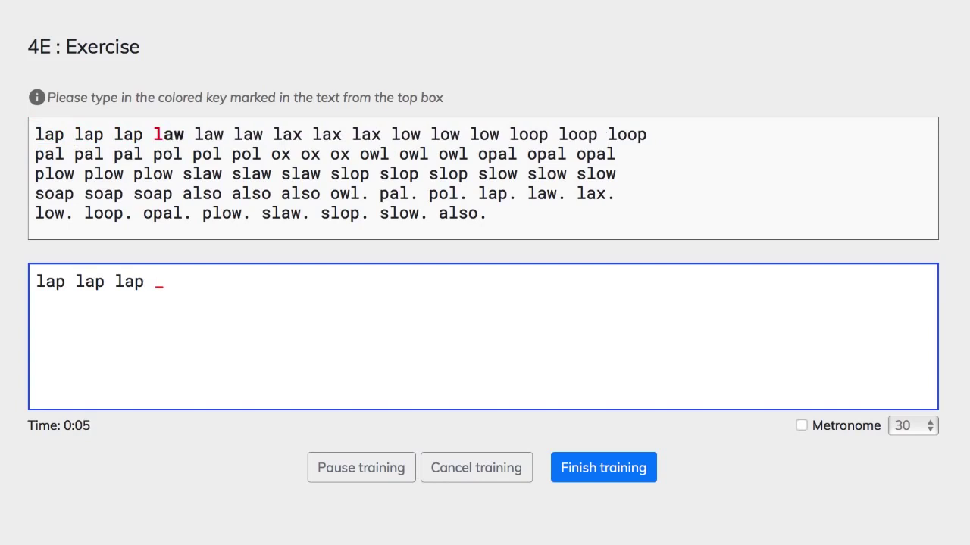
pyautogui.write('law ')
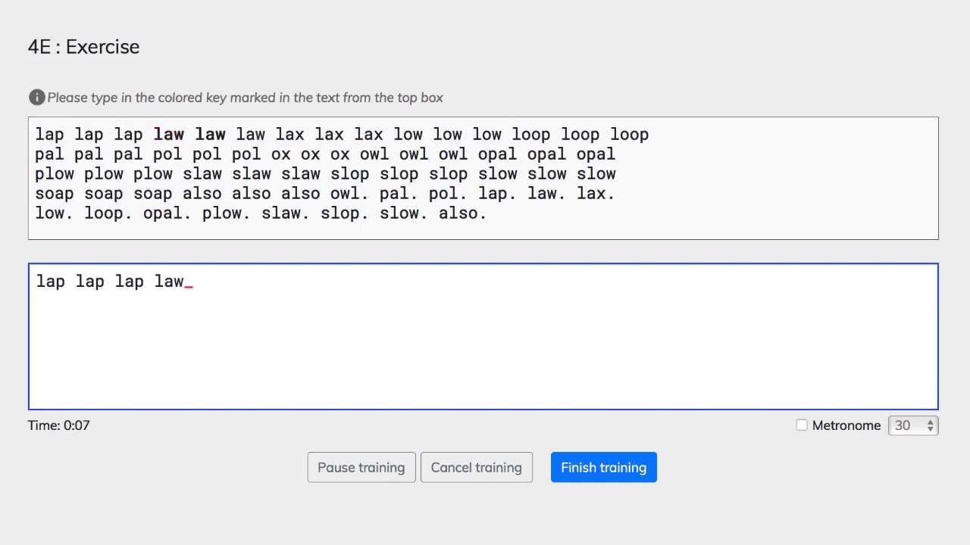
pyautogui.write('la')
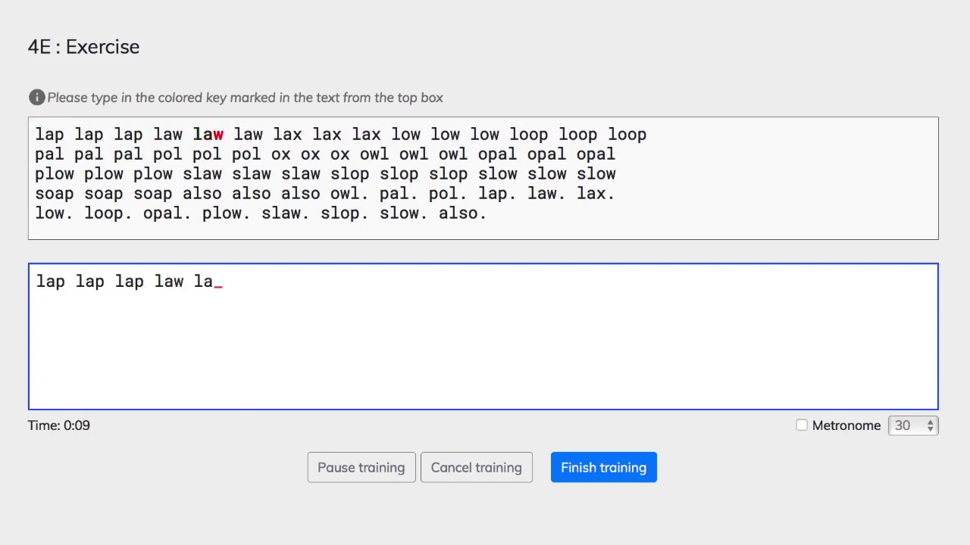
pyautogui.write('p lap')
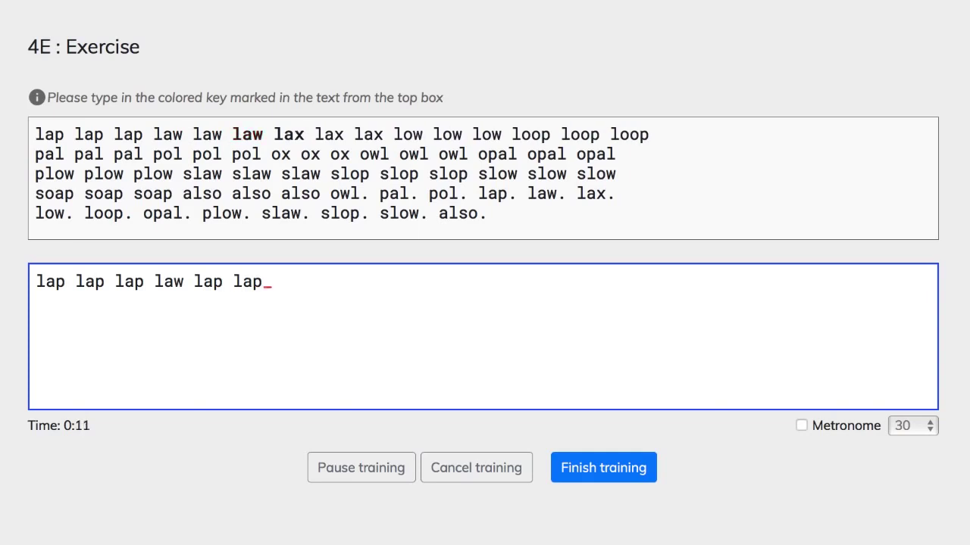
pyautogui.write(' la')
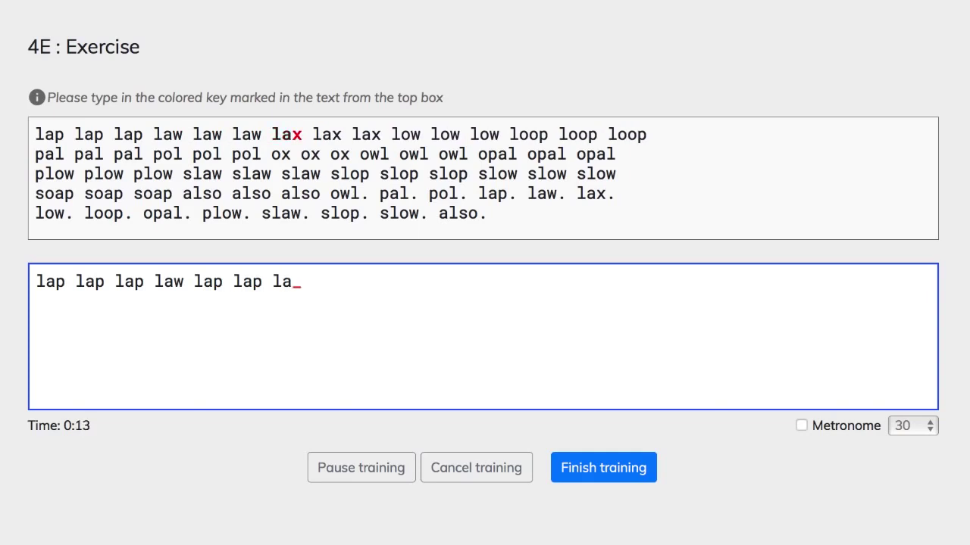
pyautogui.write('x lax la')
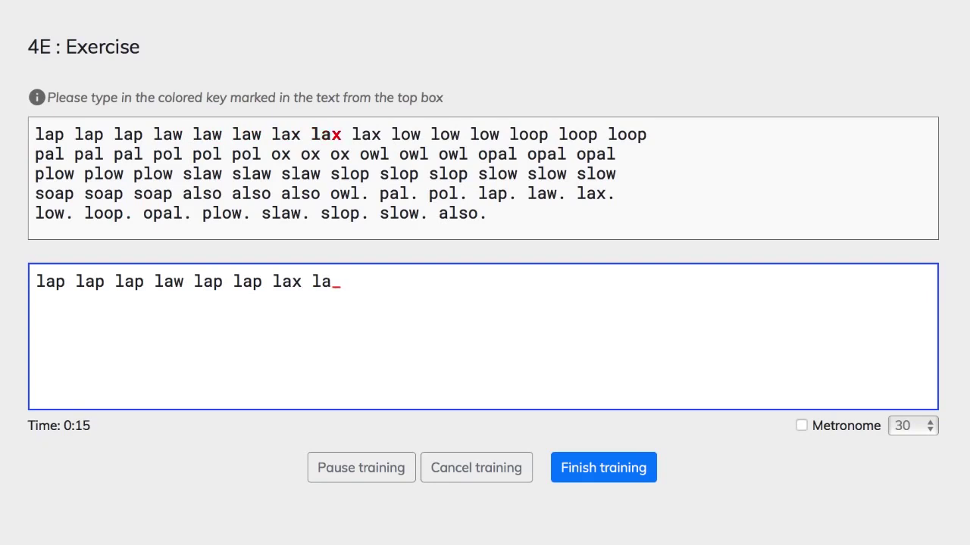
pyautogui.write('x lox low low loop lop ')
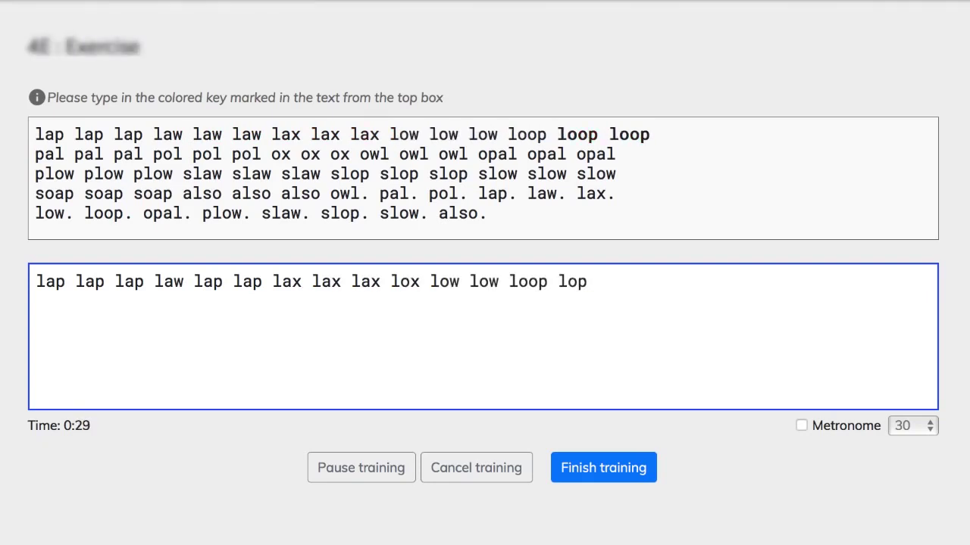
pyautogui.write('llo')
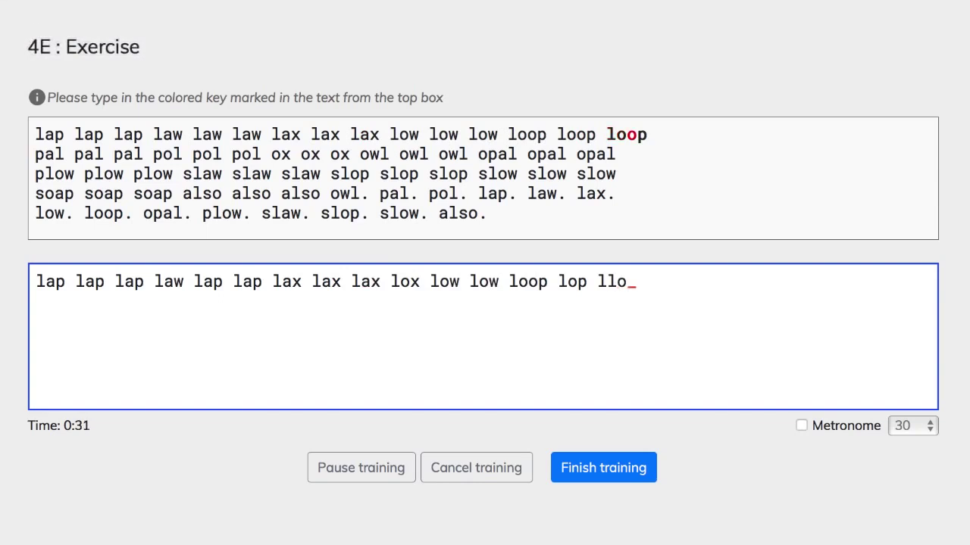
pyautogui.write('p')
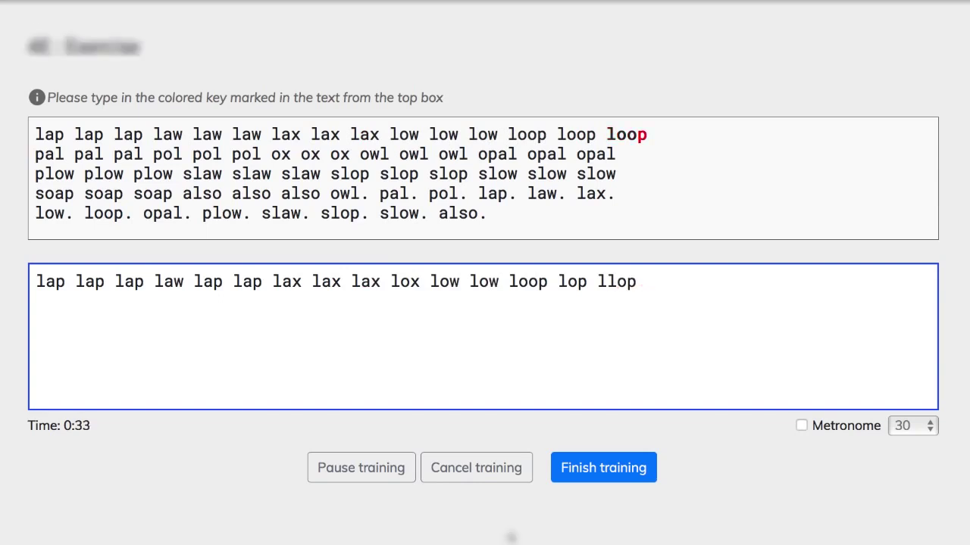
# Finish the 4E training, review its results, and turn the book back to its start
pyautogui.click(628, 475)
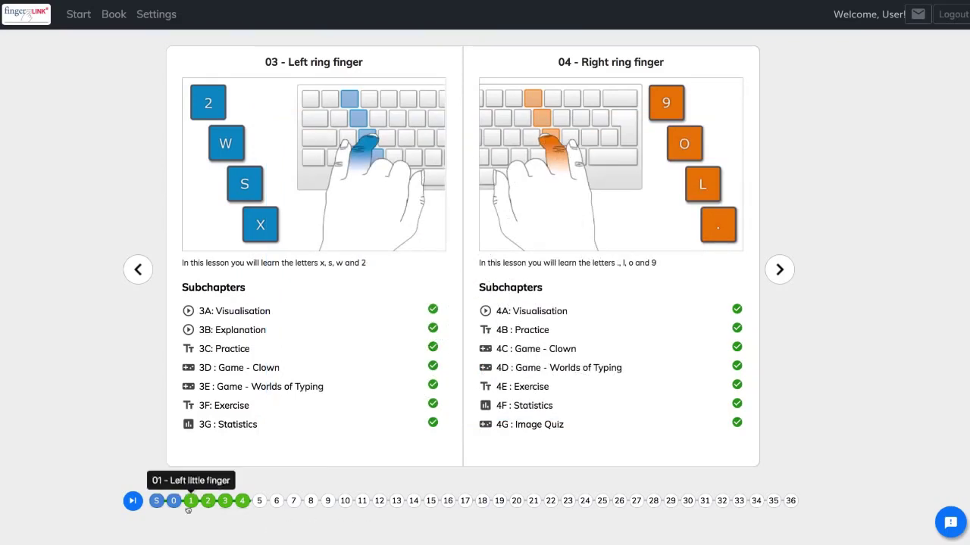
pyautogui.click(158, 504)
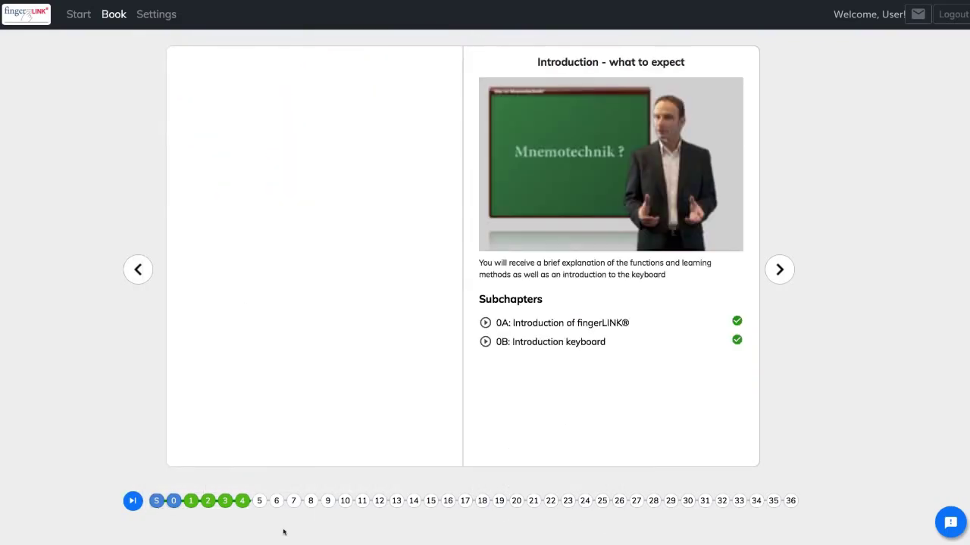